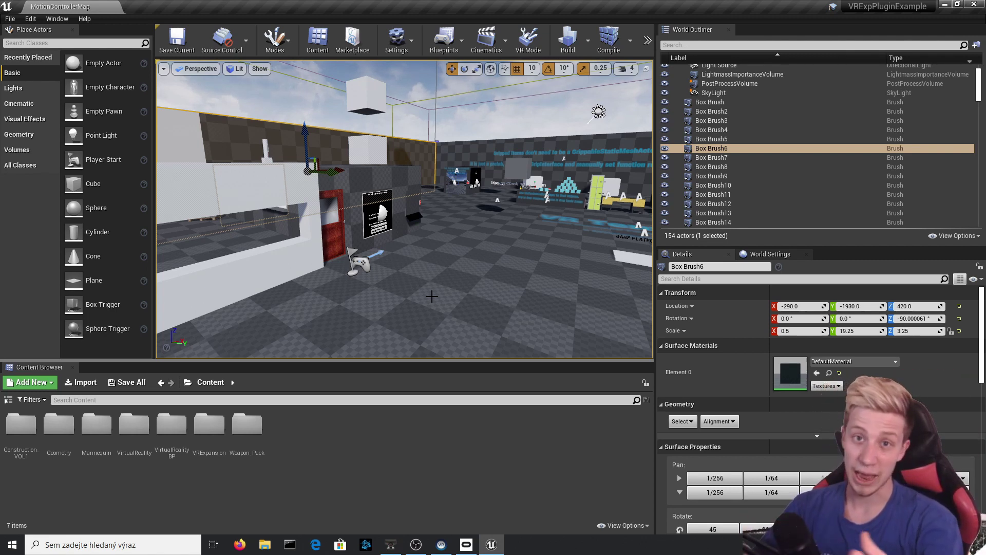
- Select Floor_StaticMesh in the World Outliner to show its Details panel
click(506, 154)
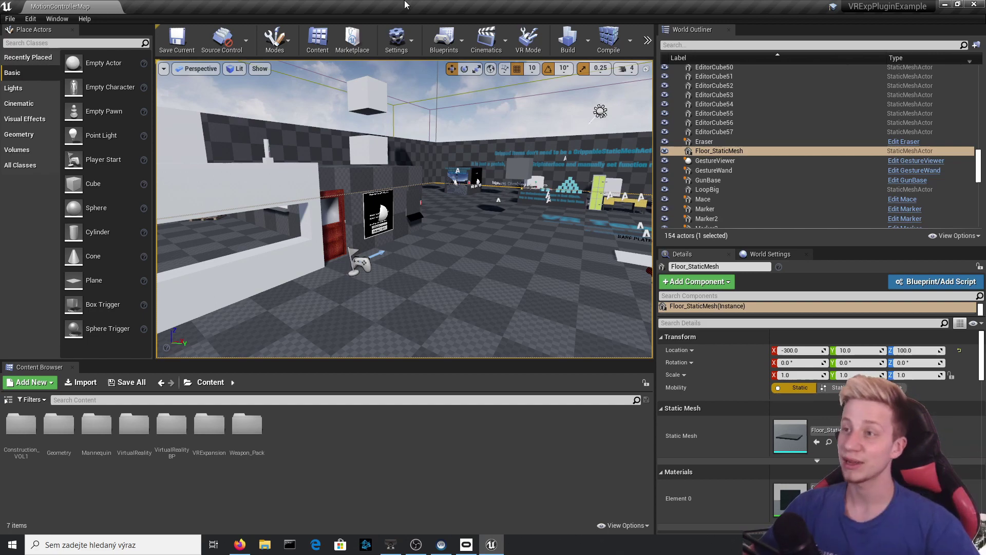
- Run MotionControllerMap as a VR Preview and try the template in the headset
click(648, 40)
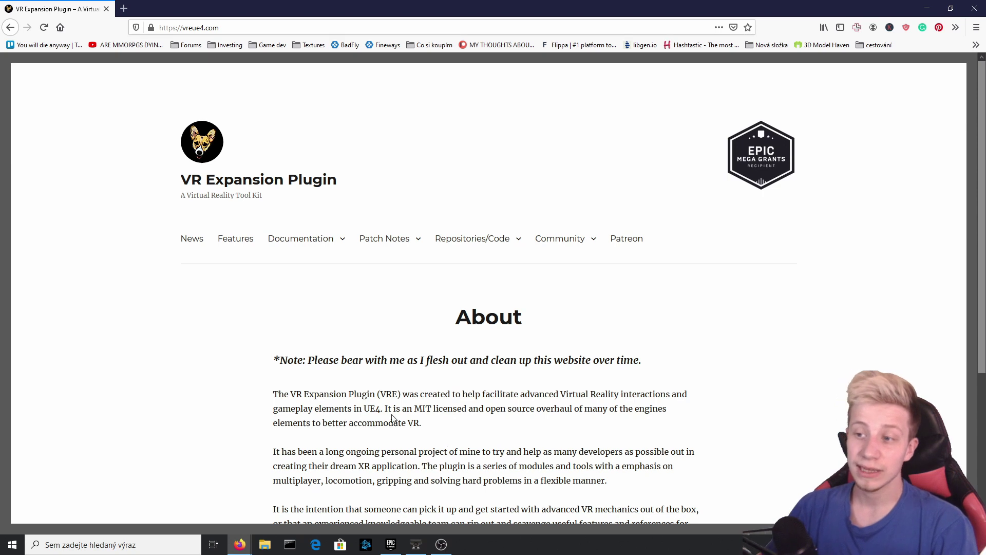
- Highlight the MIT-licensed mention in the plugin's About text
drag(396, 406, 446, 409)
click(409, 420)
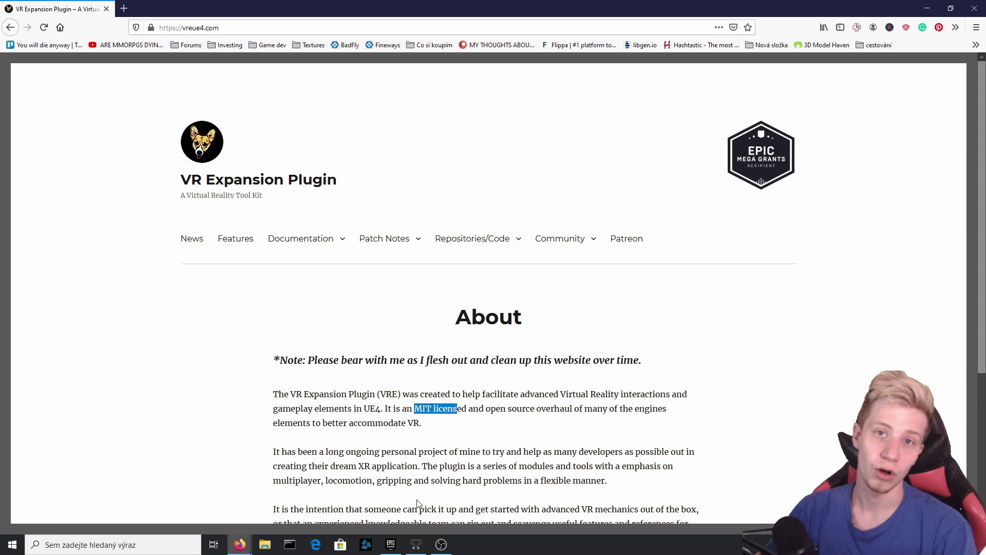
drag(614, 408, 618, 408)
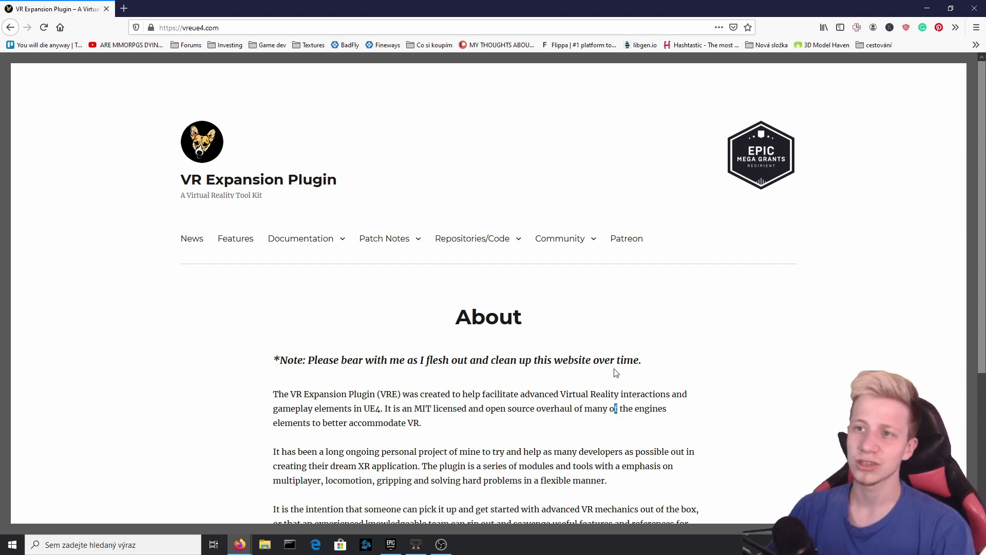
- Point out the vreue4.com address and autoscroll through the About page
click(217, 32)
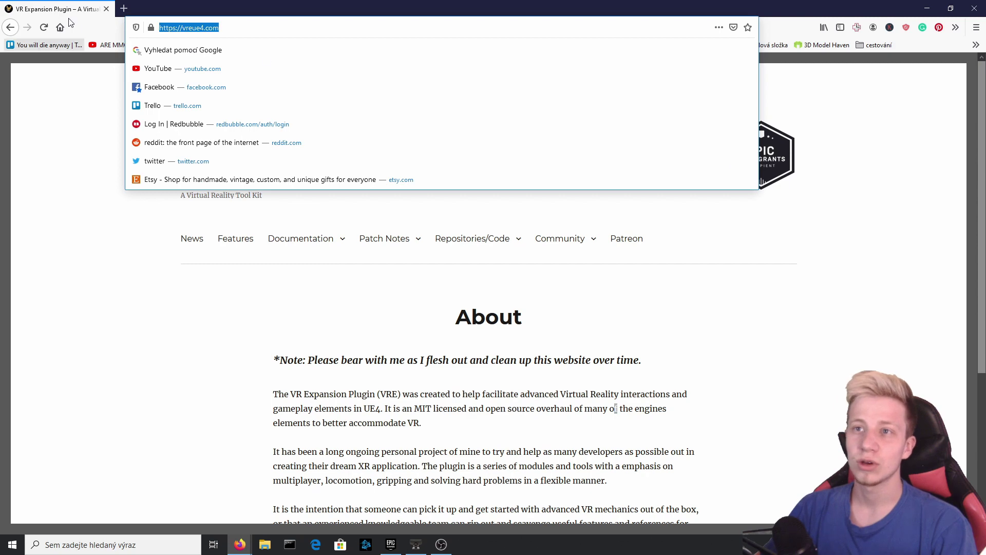
click(298, 390)
middle_click(467, 404)
scroll(468, 404, down, 5)
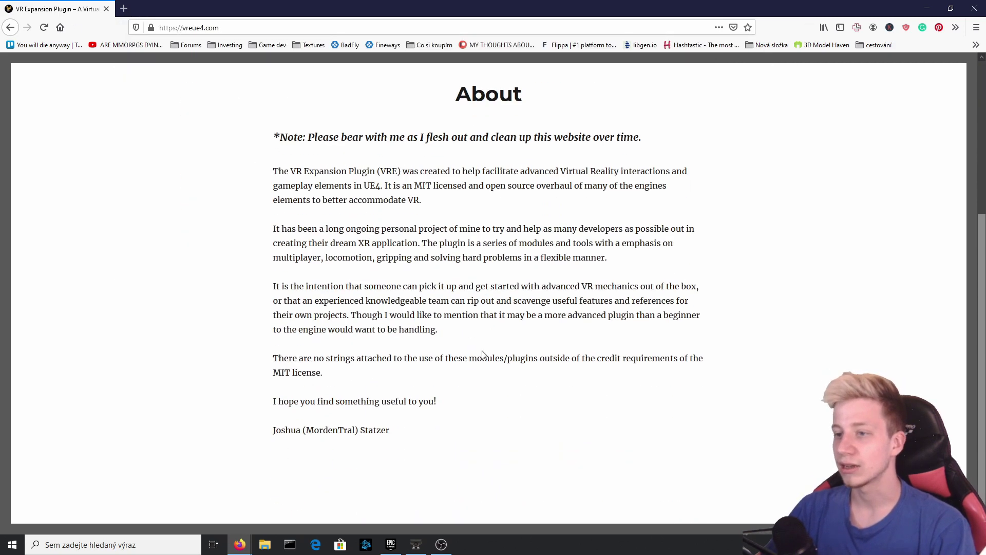
scroll(444, 278, up, 5)
click(444, 277)
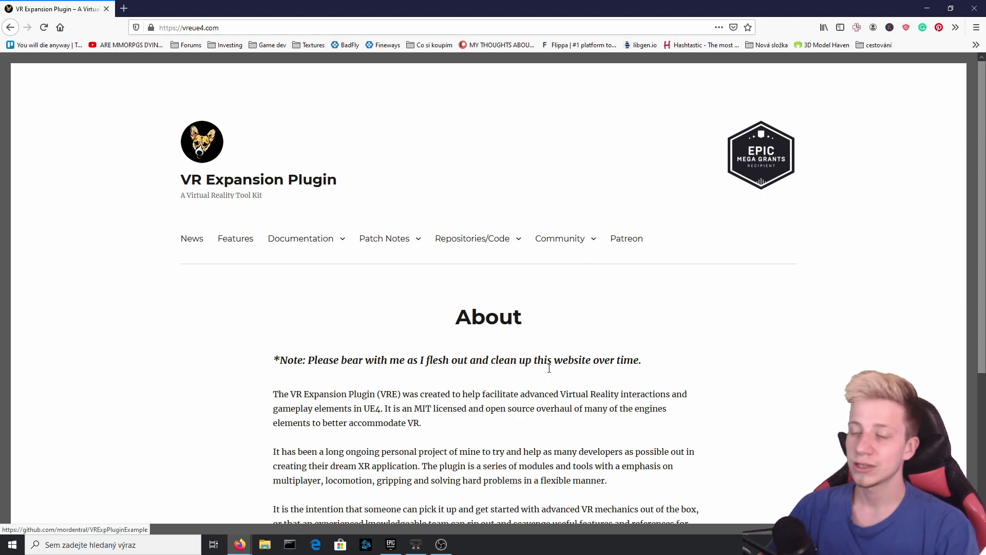
mouse_move(480, 241)
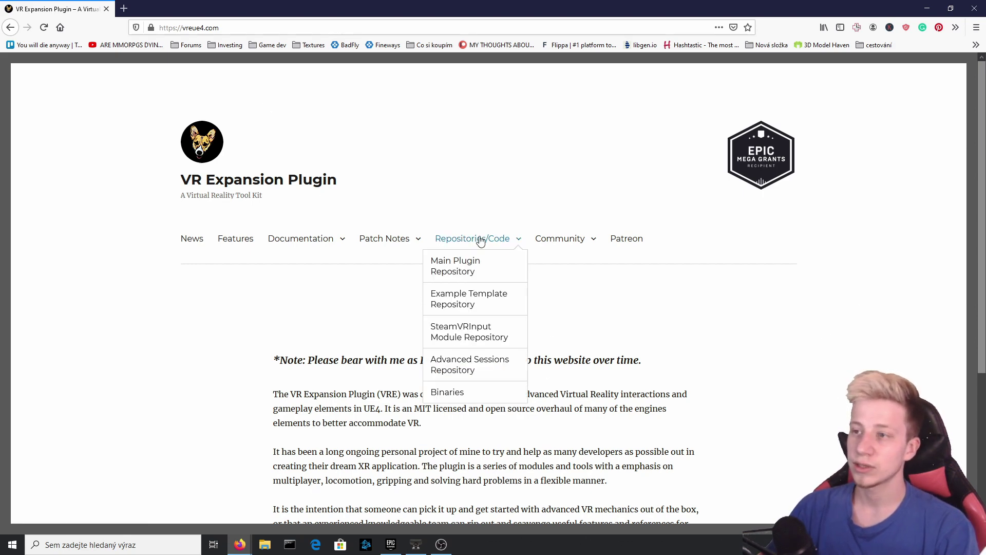
- Open the main VRExpansionPlugin repository and scroll its README to 'How do I install it?'
click(454, 268)
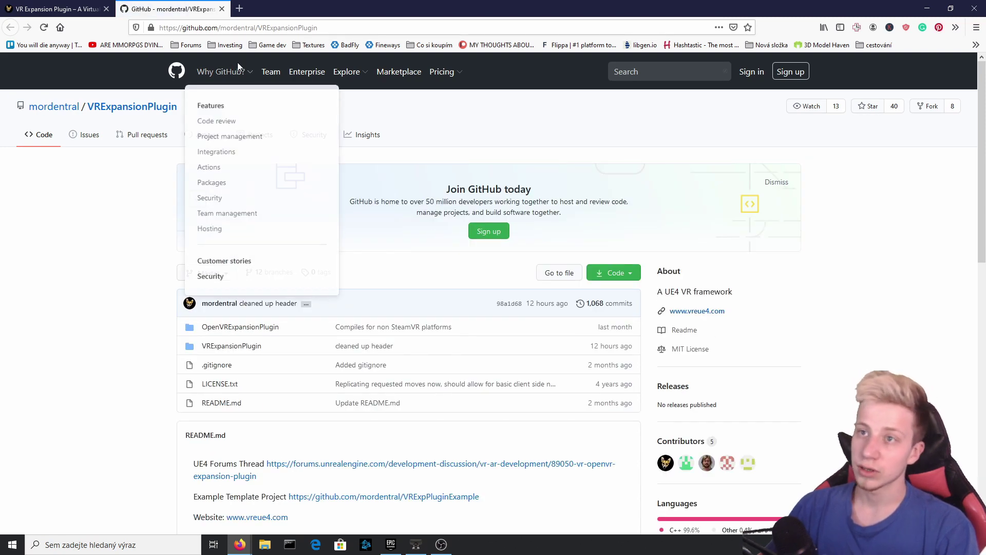
scroll(170, 241, down, 5)
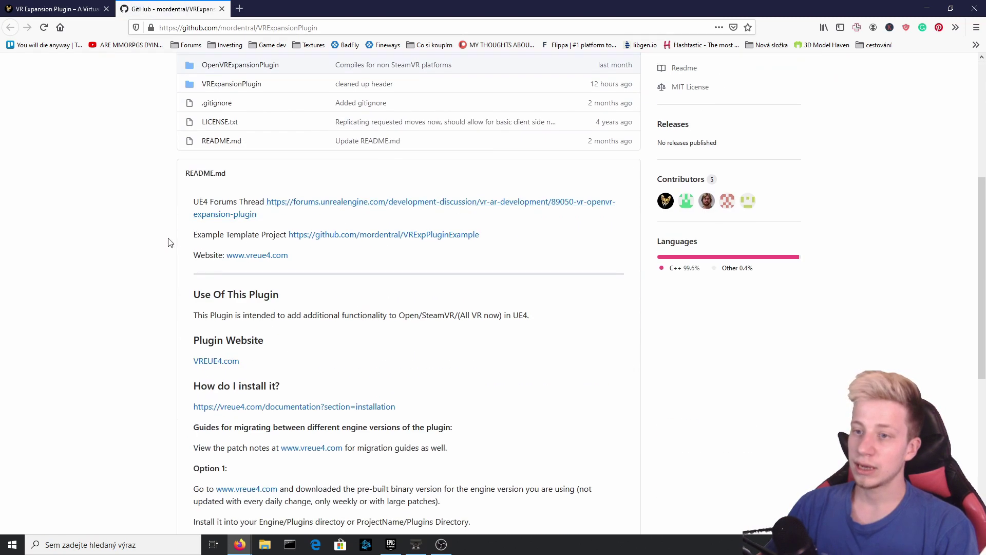
scroll(412, 149, up, 5)
scroll(569, 228, down, 12)
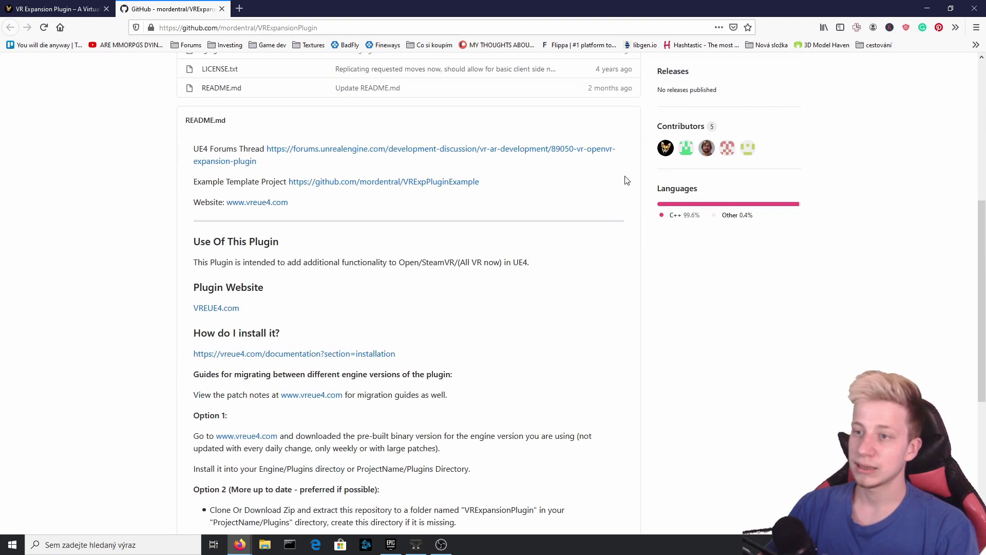
drag(412, 376, 204, 96)
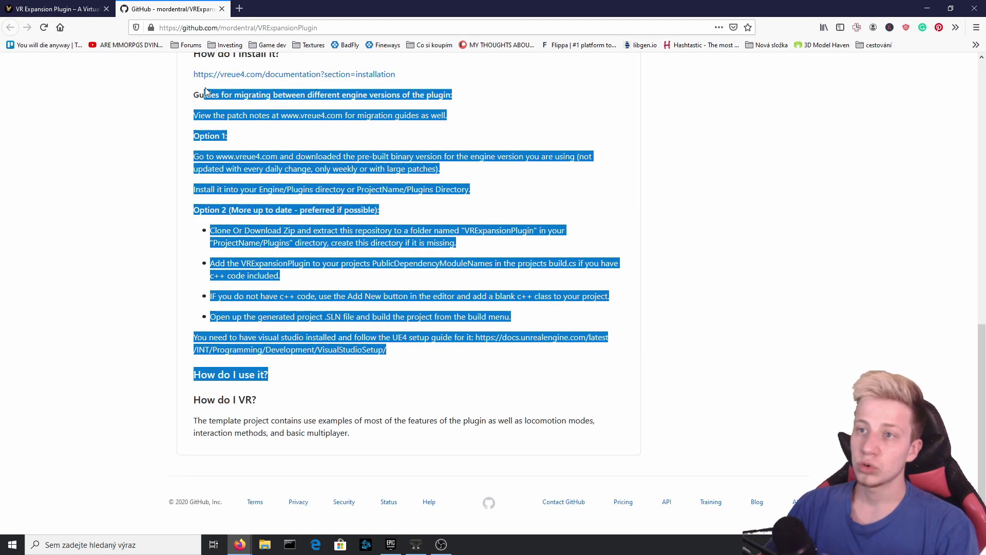
scroll(194, 192, up, 2)
click(561, 253)
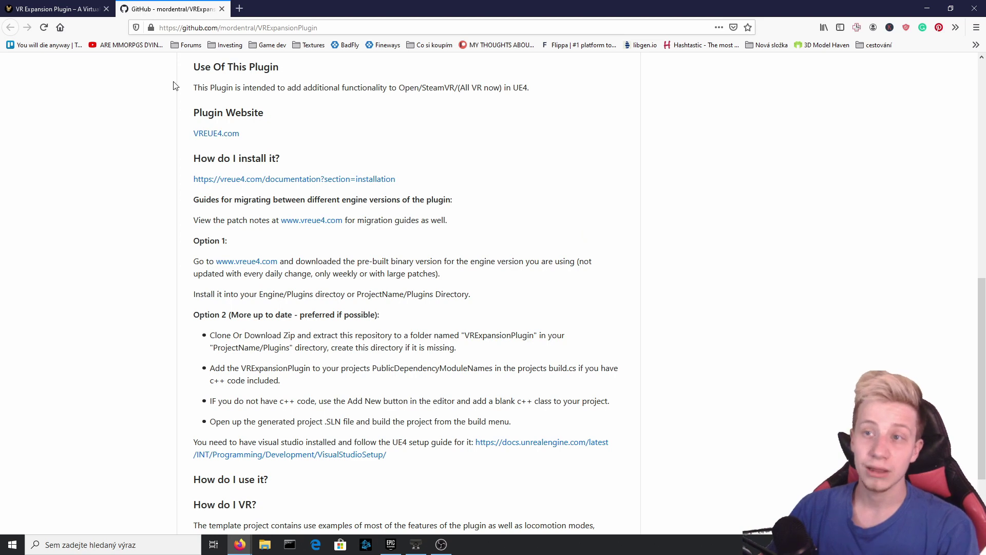
- Go back to vreue4.com and open the Binaries page of pre-built packages
click(54, 9)
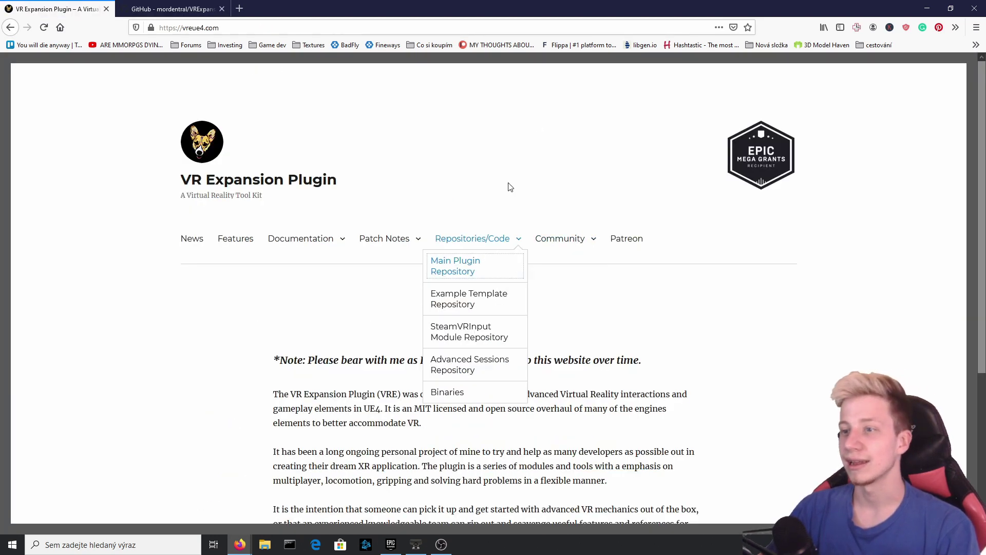
mouse_move(472, 239)
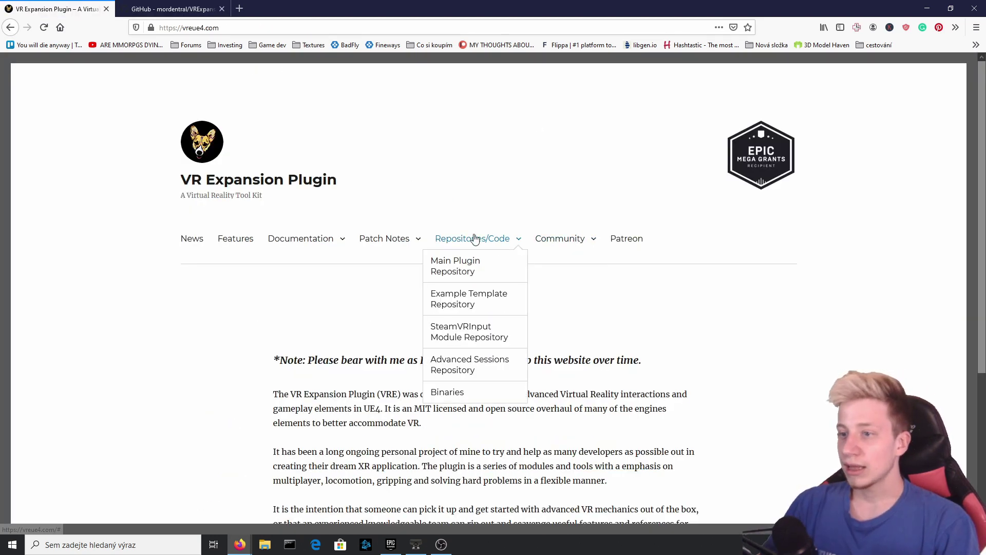
click(464, 393)
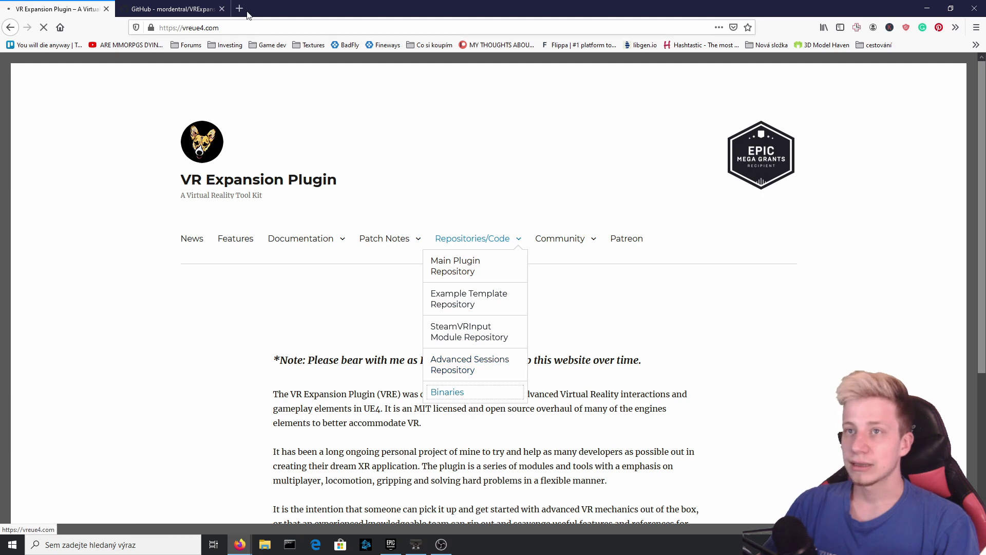
mouse_move(516, 268)
scroll(518, 354, down, 2)
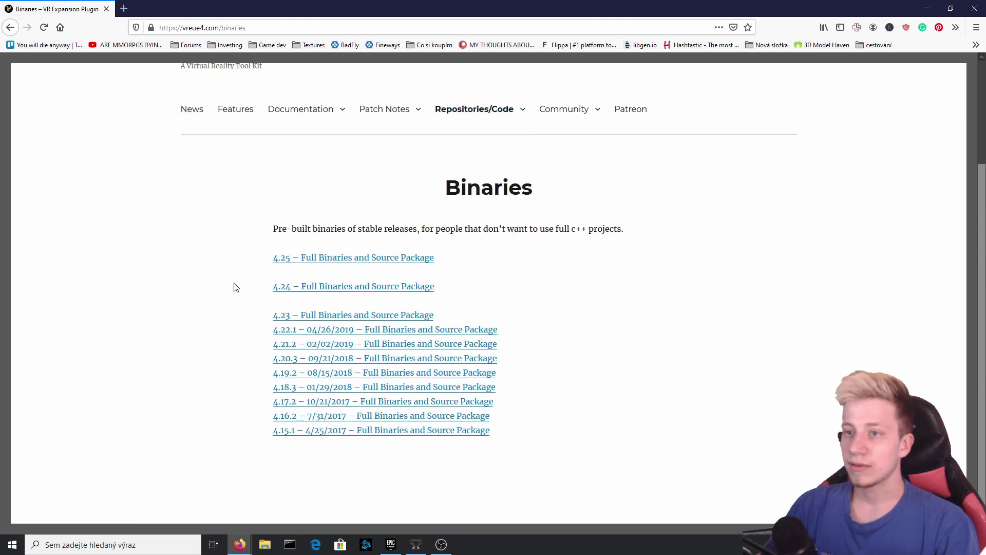
- Mark the 4.25 package line and check the installed 4.25.3 engine in the Epic Games Launcher
drag(236, 263, 469, 270)
click(372, 265)
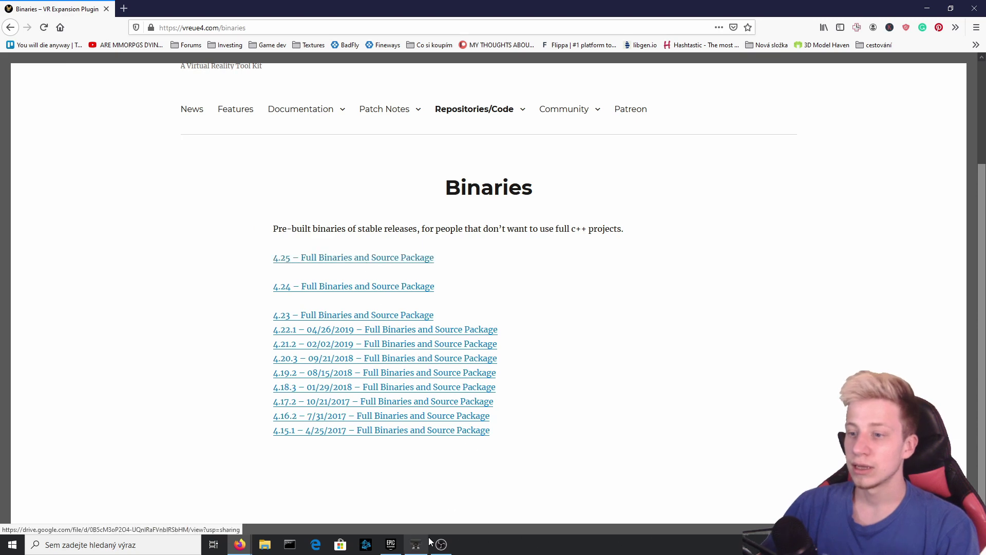
click(399, 547)
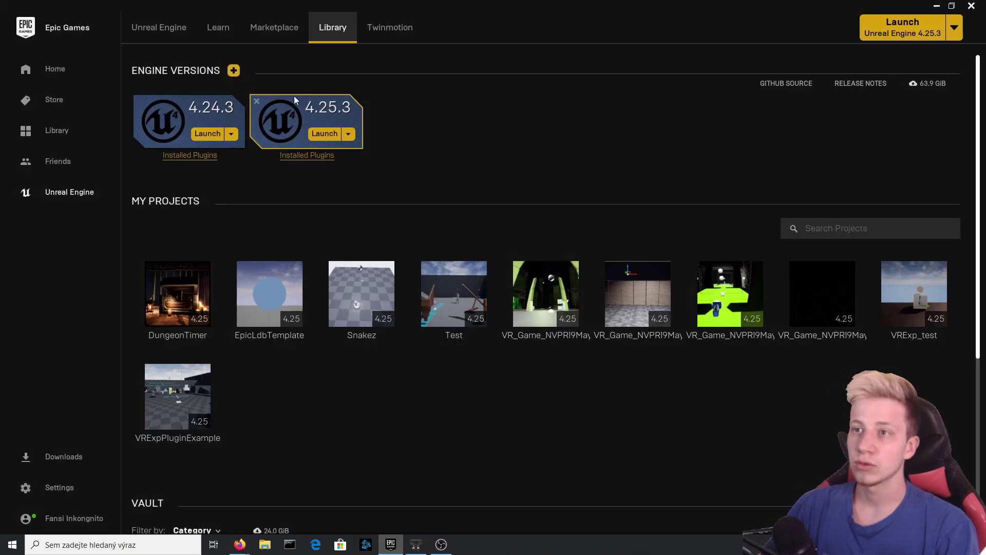
- Open the 4.25 Full Binaries link and download VRExpansionPlugin-4-25.zip from Google Drive
click(934, 5)
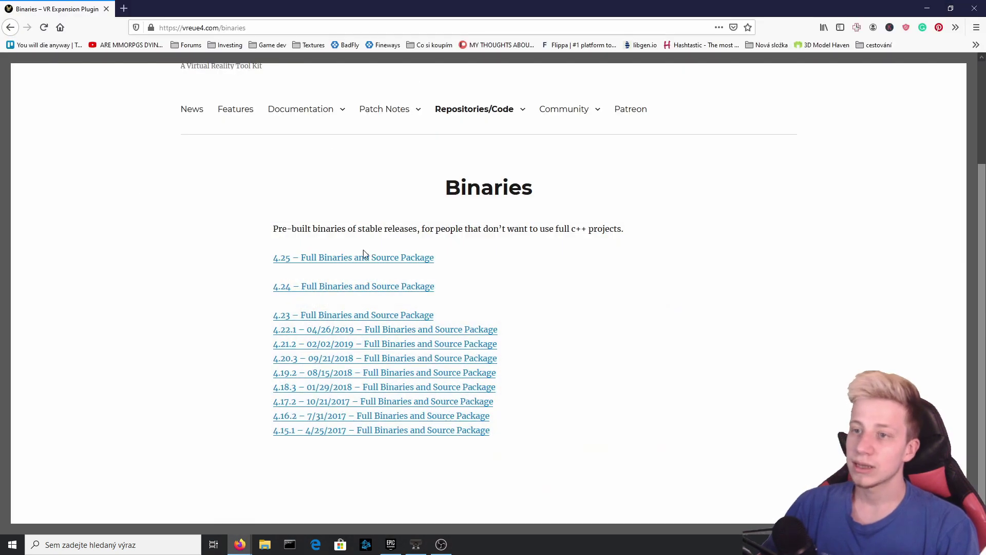
click(310, 253)
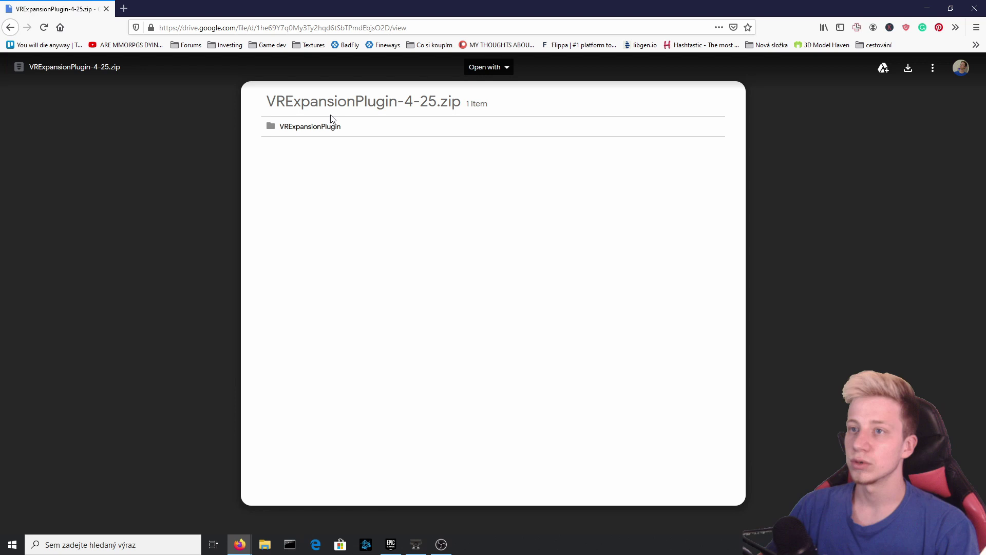
click(908, 68)
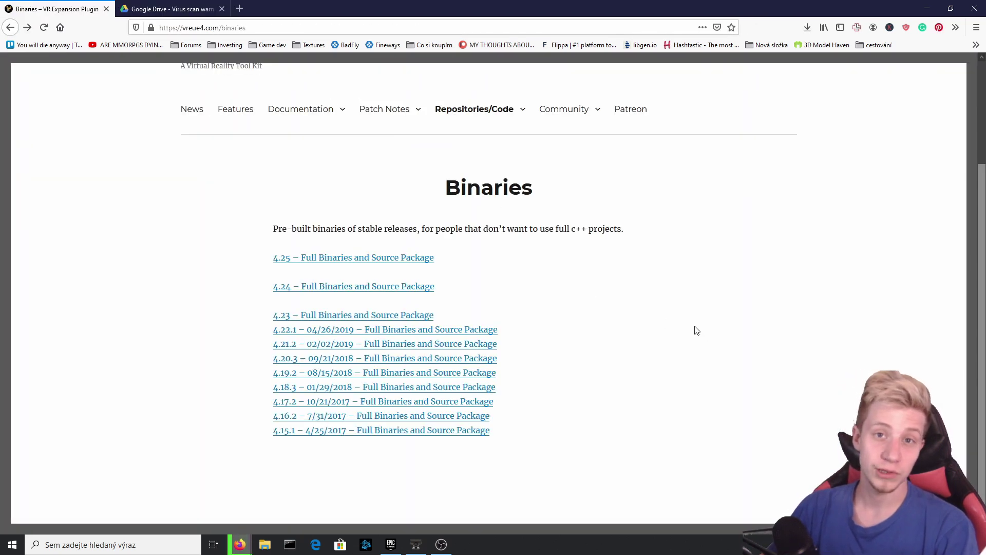
mouse_move(464, 105)
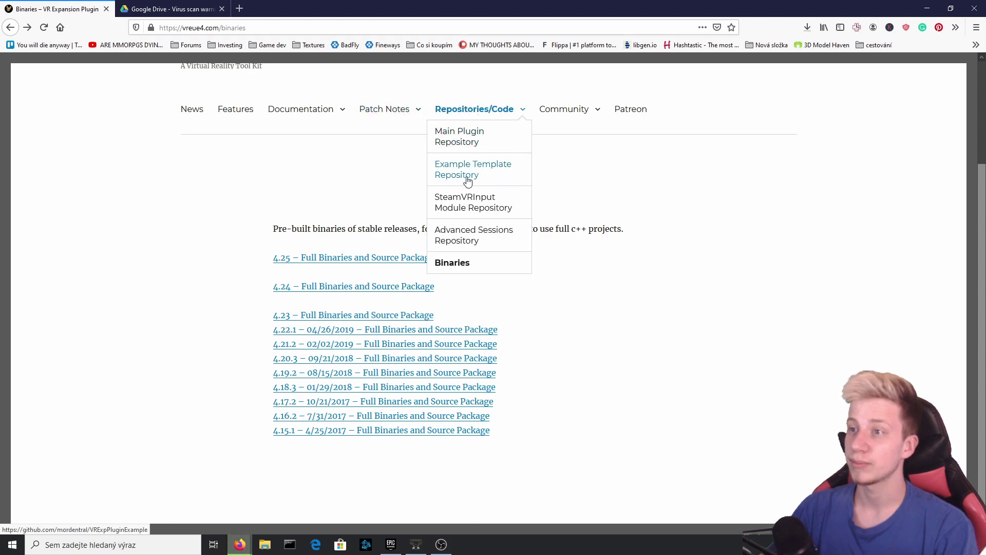
- Open the VRExpPluginExample repository, note its last update, and download it as a ZIP
click(484, 167)
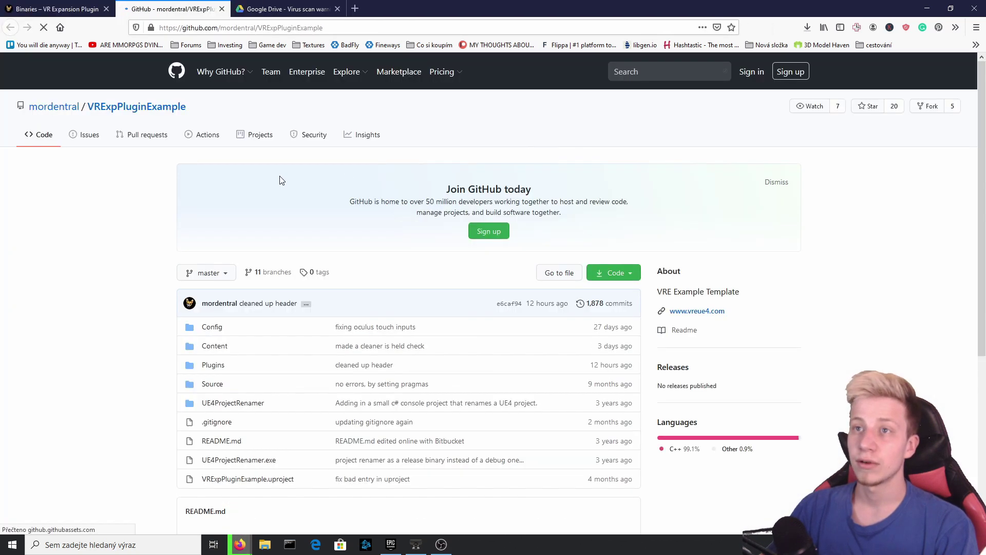
scroll(440, 195, down, 1)
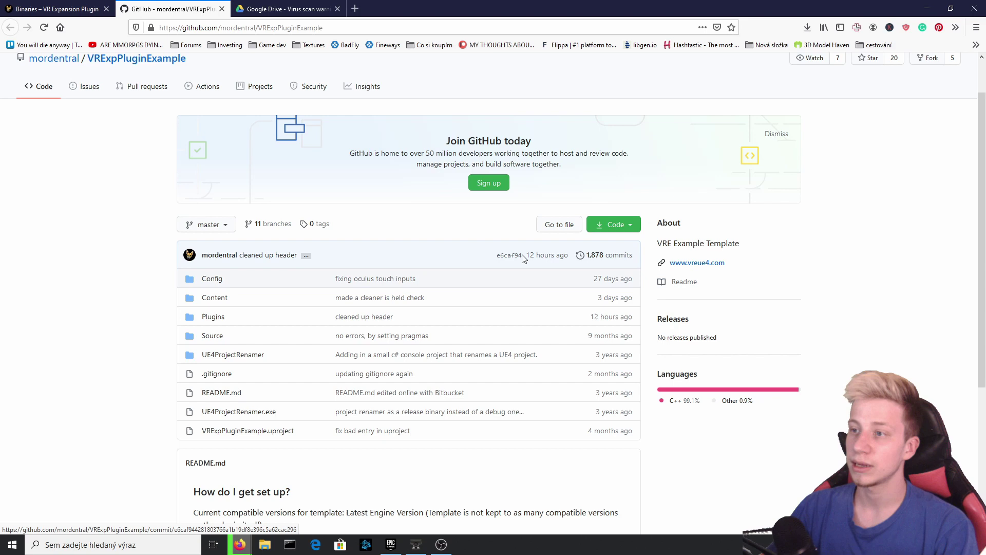
drag(525, 255, 563, 259)
scroll(493, 272, down, 5)
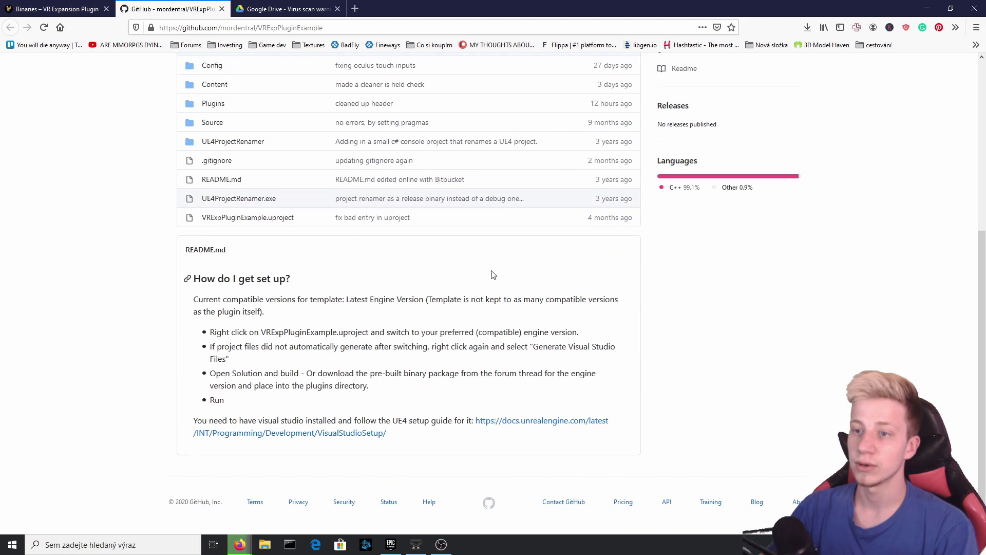
scroll(469, 347, up, 5)
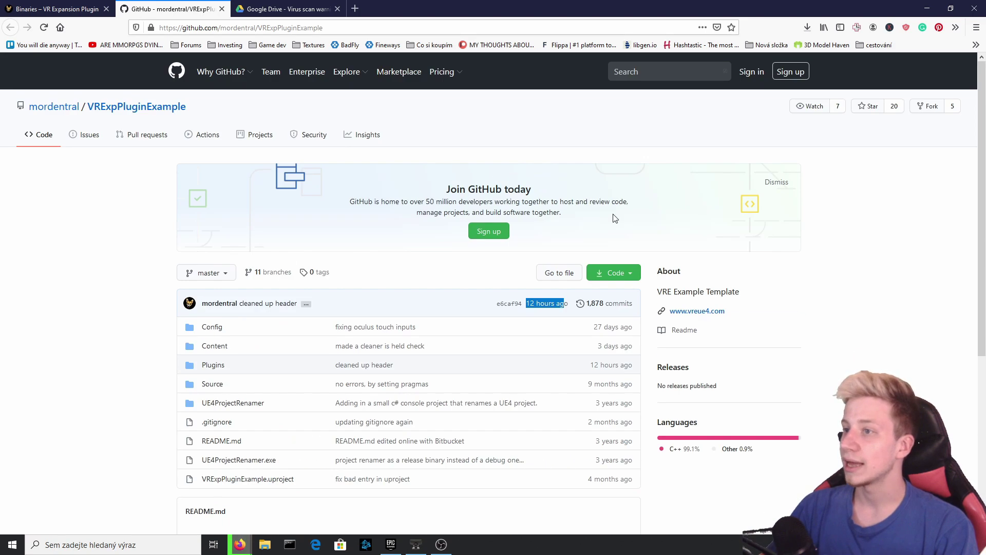
click(632, 277)
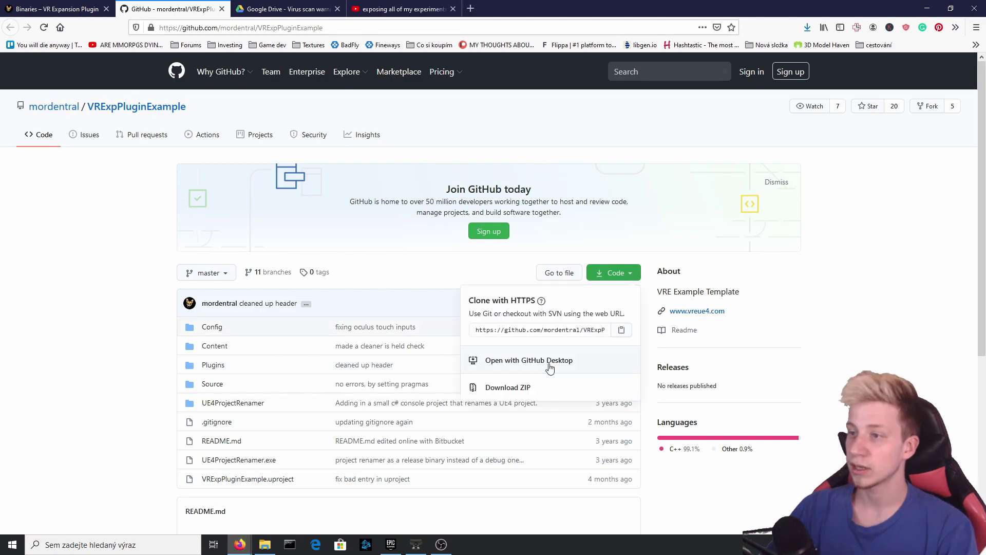
click(520, 388)
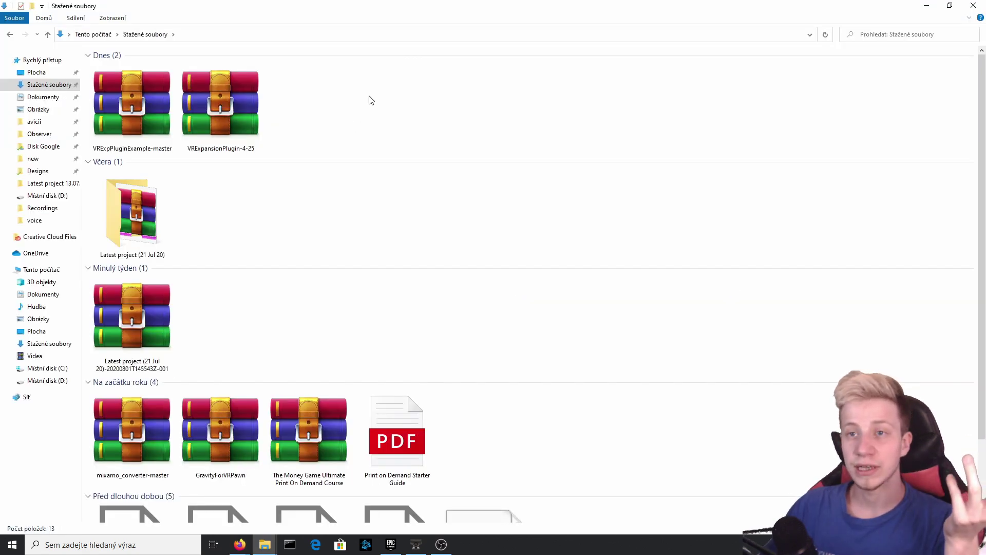
- Open VRExpansionPlugin-4-25.zip in WinRAR and dismiss the trial notice
double_click(225, 105)
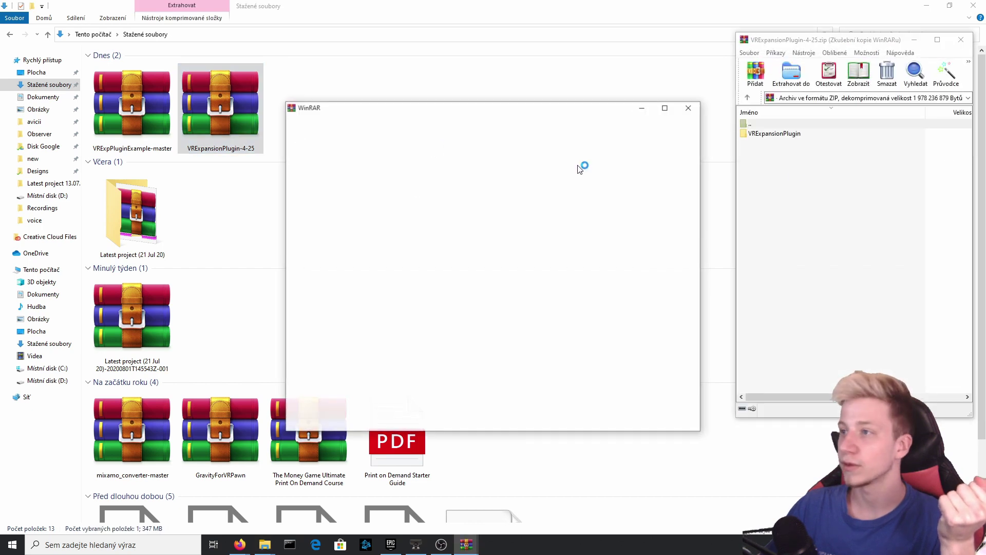
click(688, 107)
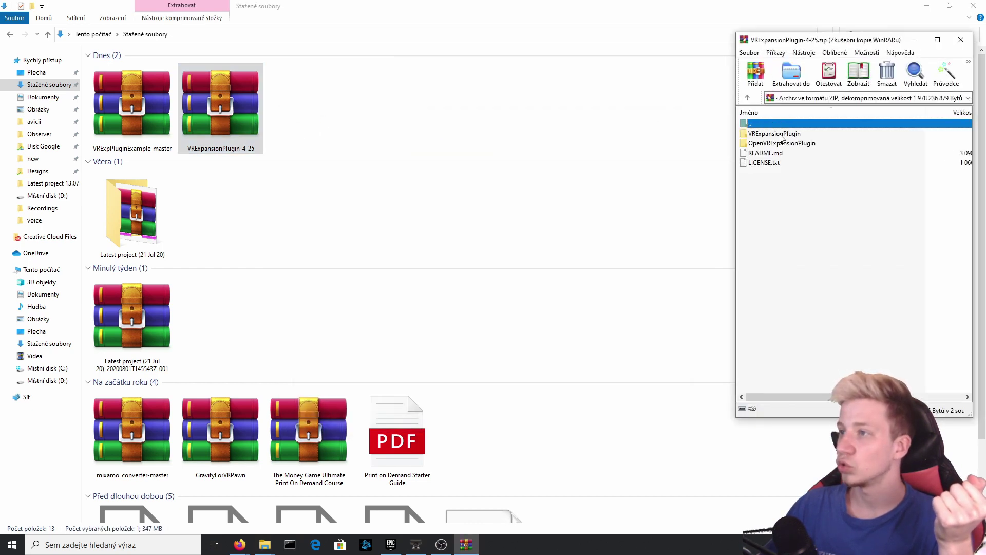
click(38, 271)
- Look for the engine under C:\Program Files\Epic Games, then back out to Local Disk (C:)
double_click(133, 144)
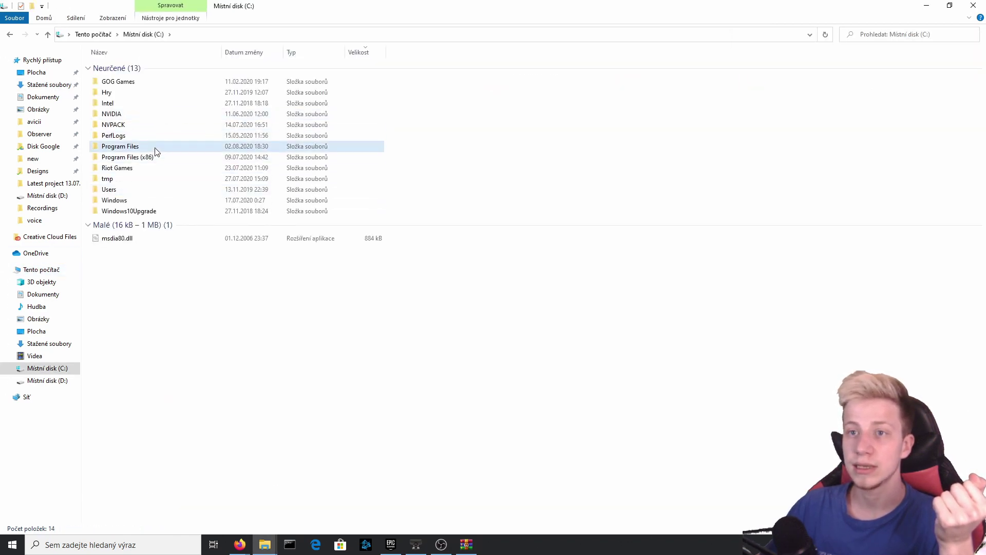
double_click(138, 147)
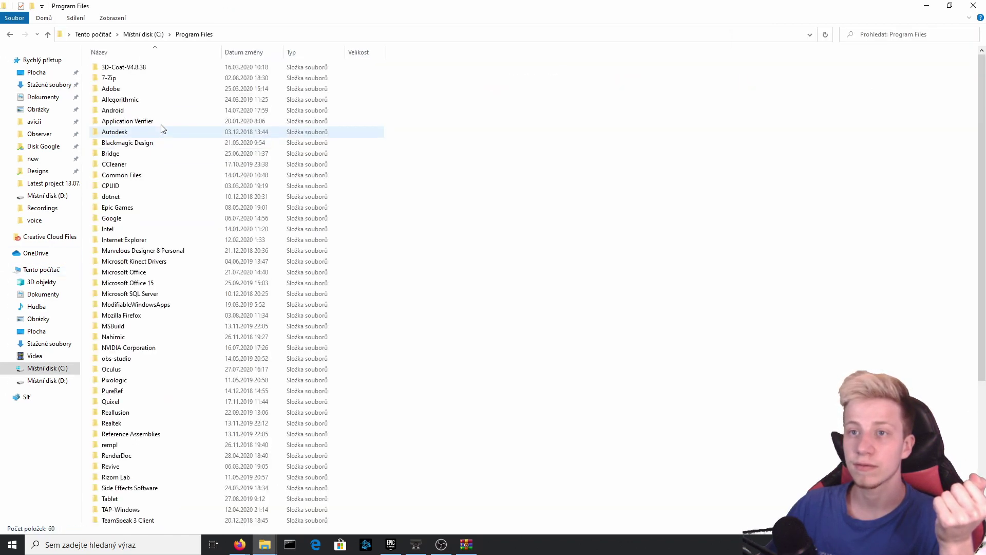
double_click(155, 207)
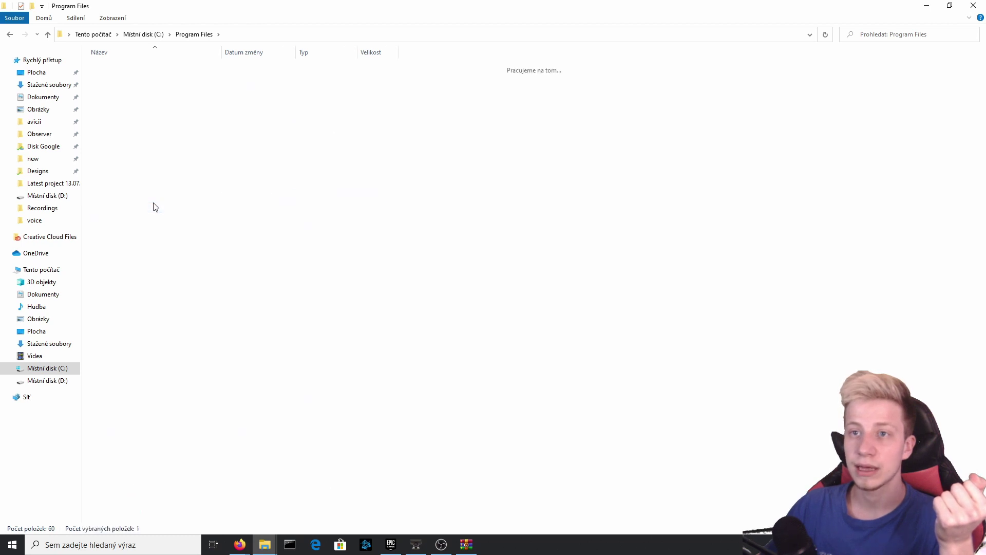
click(138, 112)
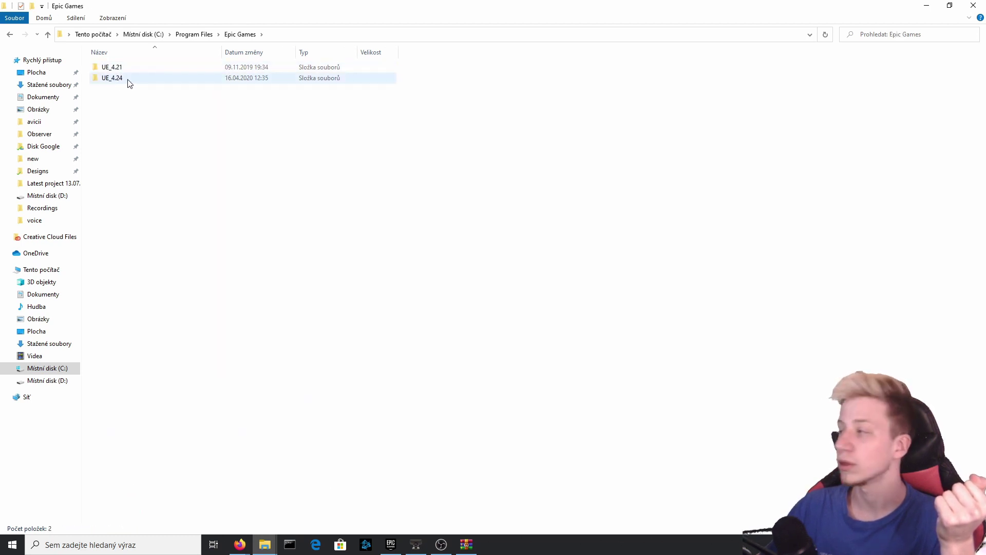
click(10, 35)
click(10, 35)
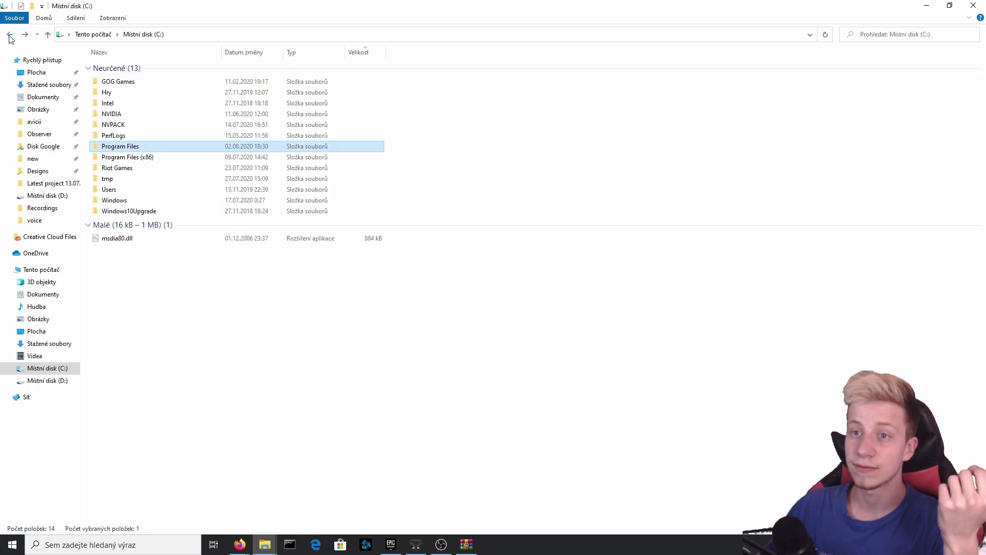
- Browse to D:\Games\UE_4.25\Engine\Plugins
click(47, 380)
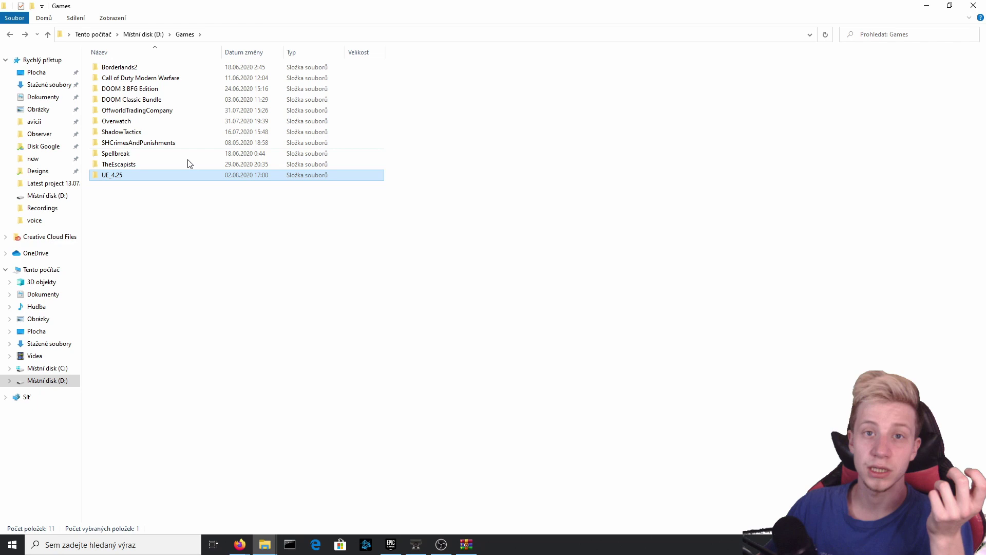
double_click(135, 177)
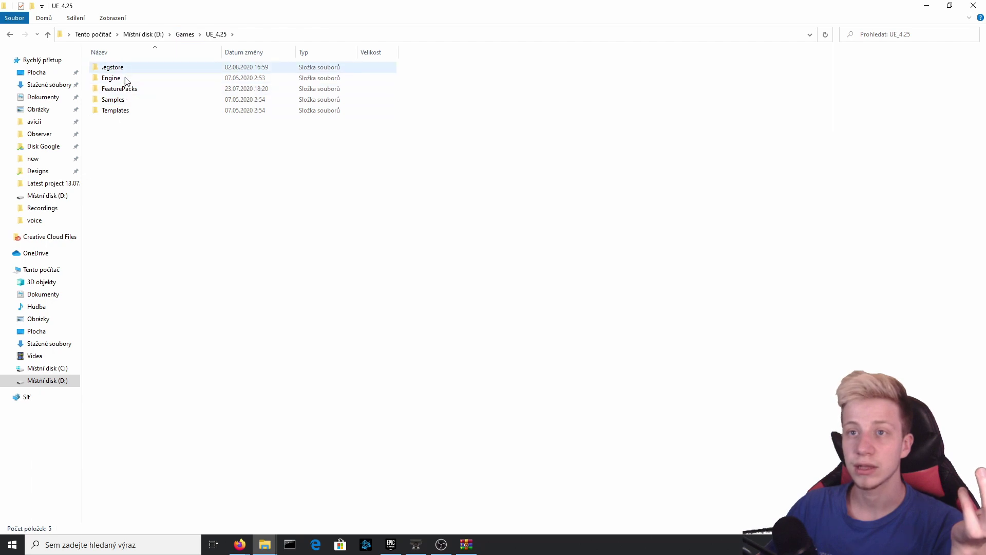
double_click(151, 82)
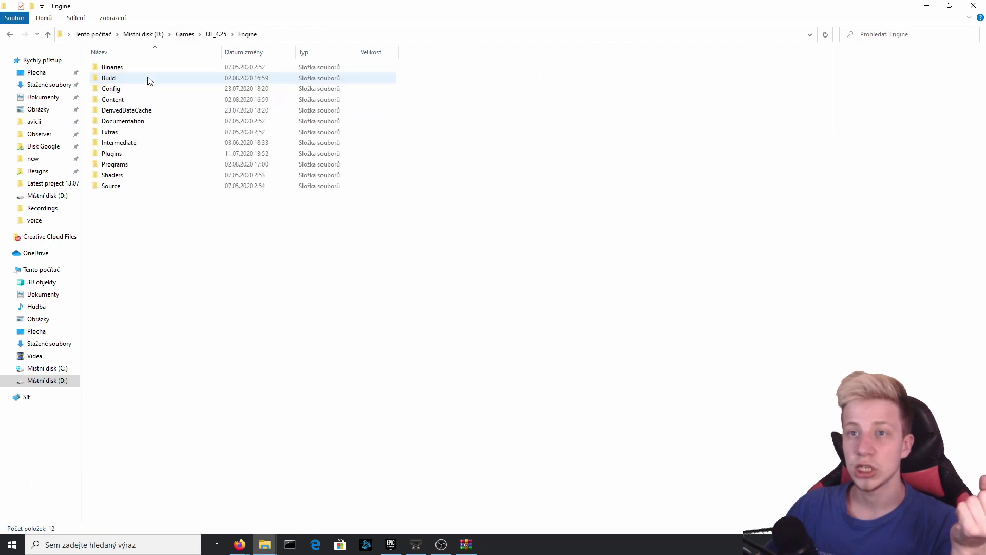
double_click(136, 159)
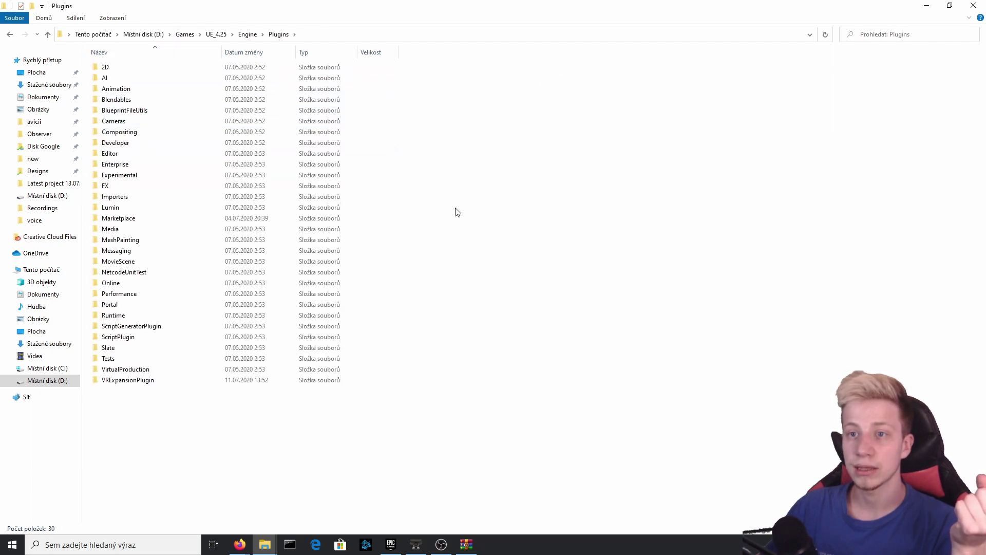
- Drag VRExpansionPlugin and OpenVRExpansionPlugin from WinRAR into the UE_4.25 Engine\Plugins folder
click(208, 383)
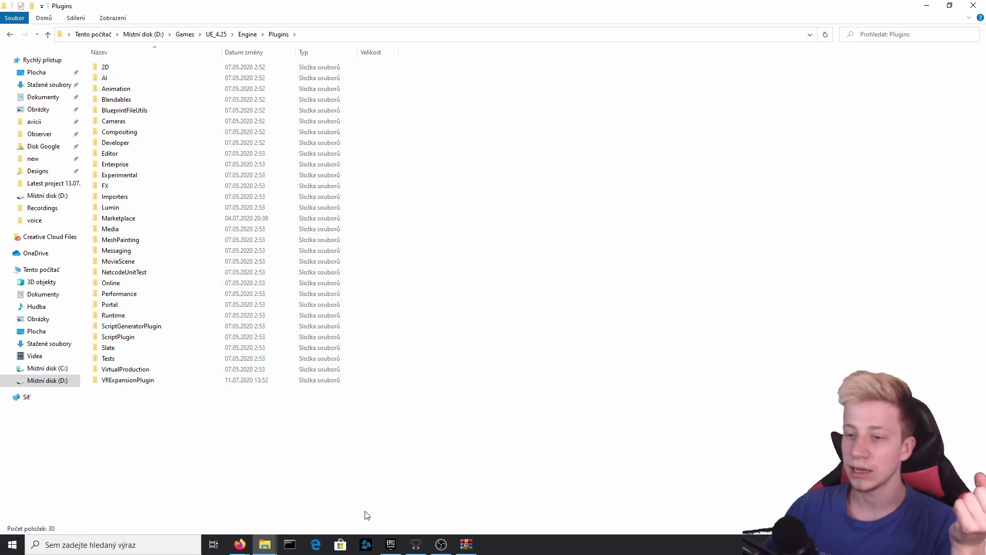
click(466, 544)
click(766, 134)
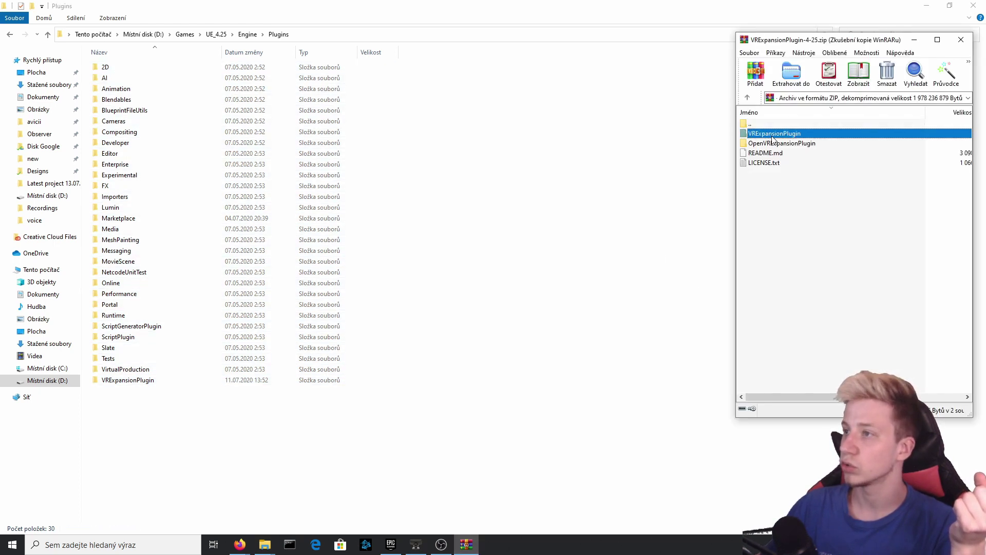
ctrl+click(784, 144)
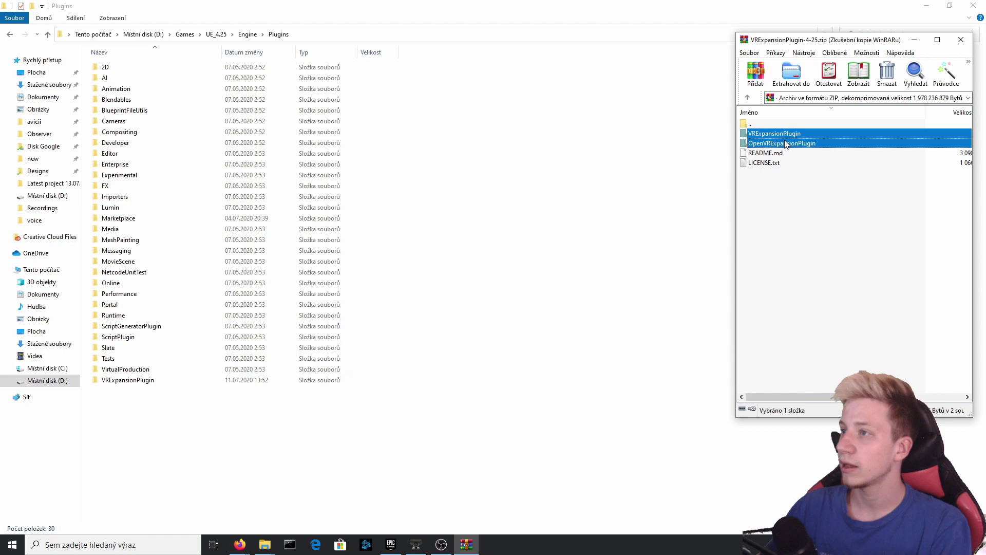
drag(780, 136, 539, 249)
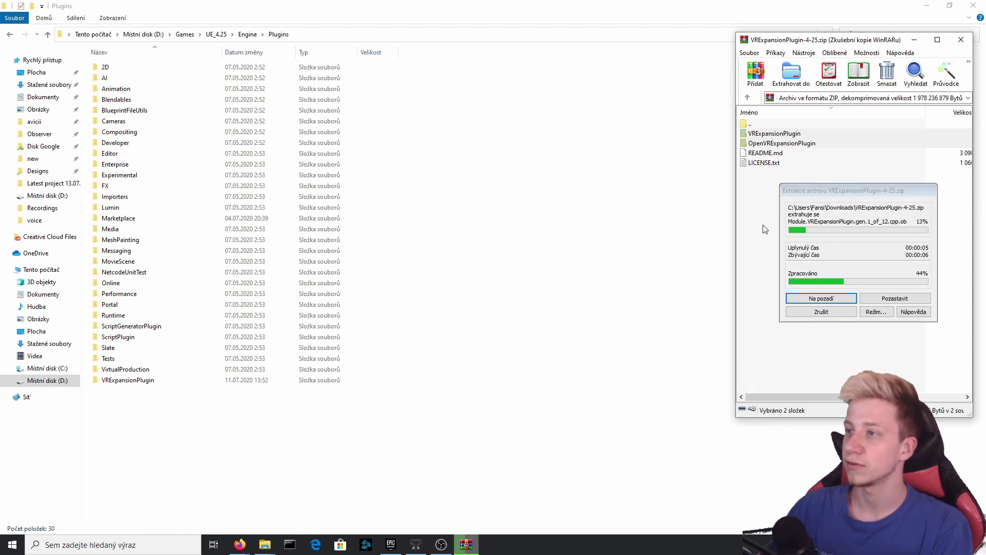
click(46, 84)
- Extract VRExpPluginExample-master.zip into its own folder in Downloads and open that folder
click(99, 116)
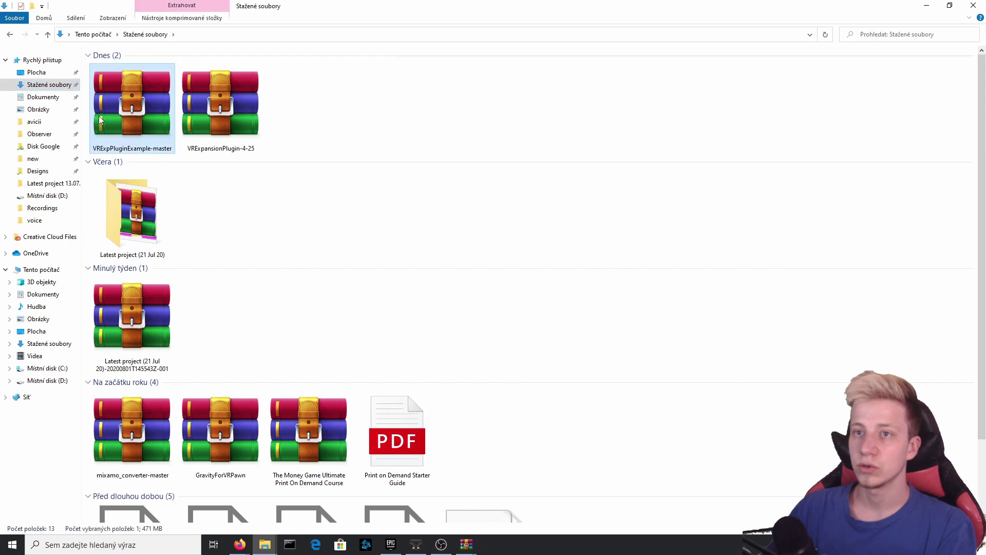
right_click(121, 81)
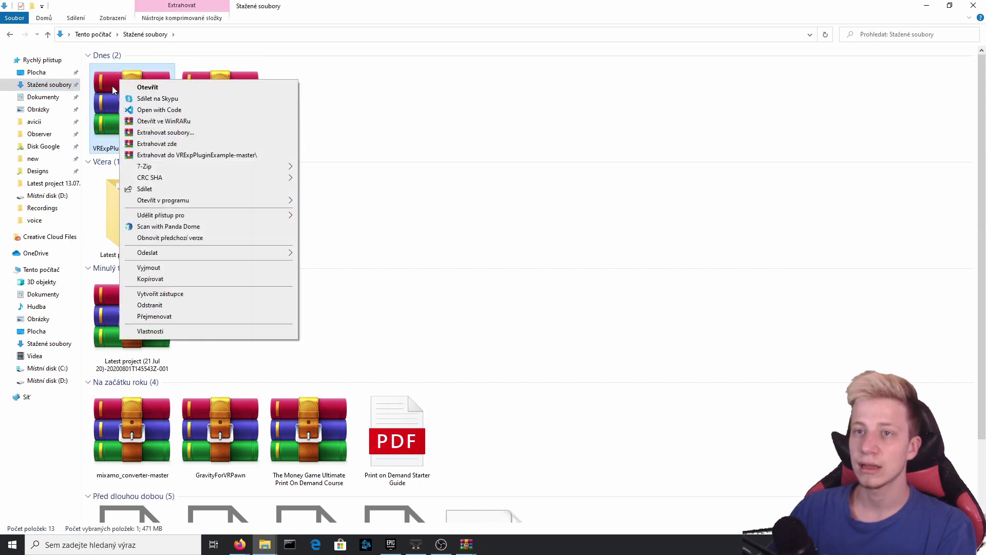
click(221, 149)
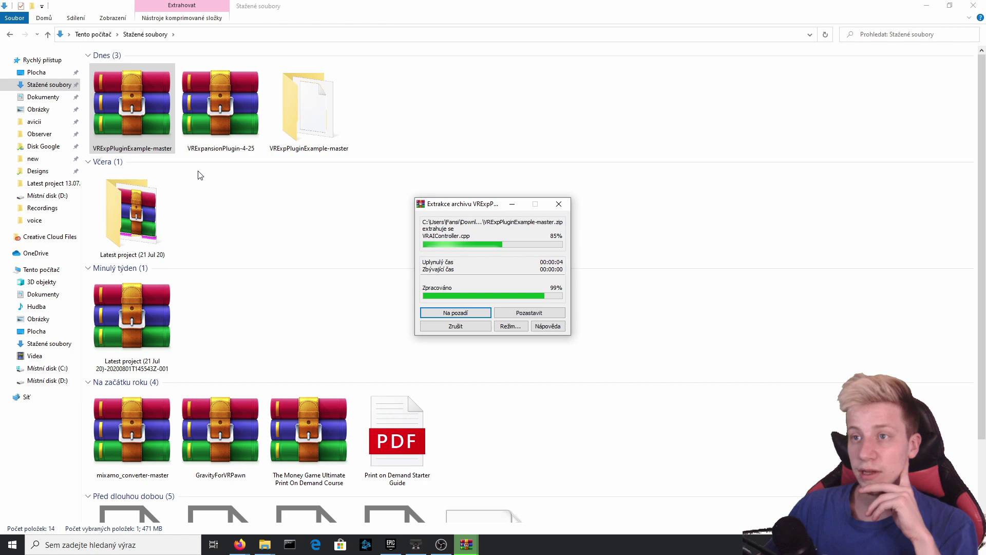
click(297, 122)
double_click(297, 122)
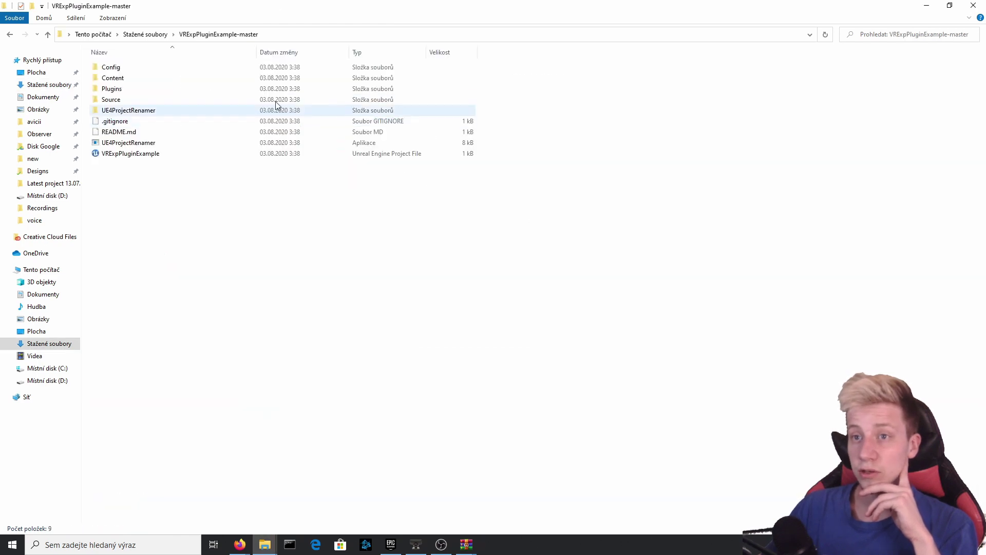
- Launch VRExpPluginExample.uproject and agree to rebuild the missing modules
click(156, 145)
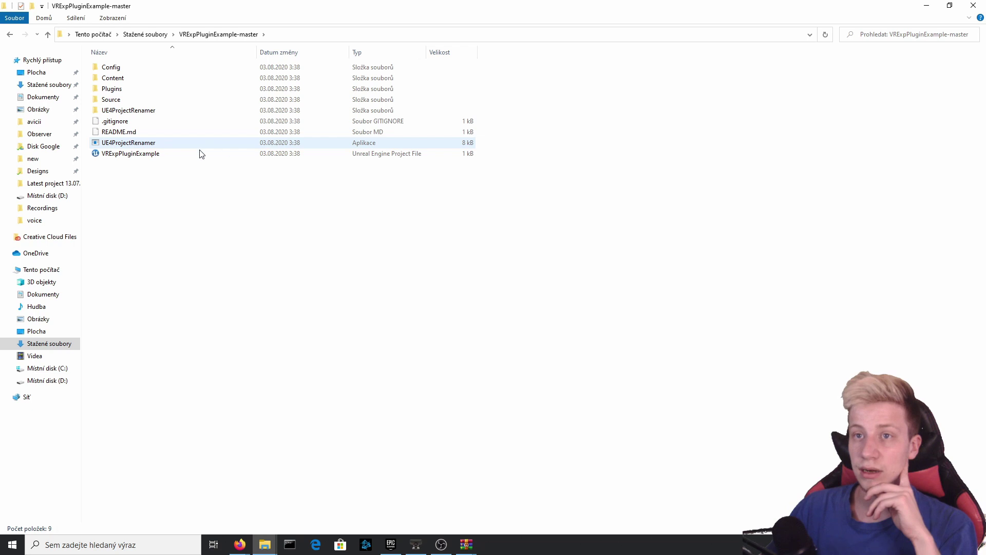
double_click(168, 156)
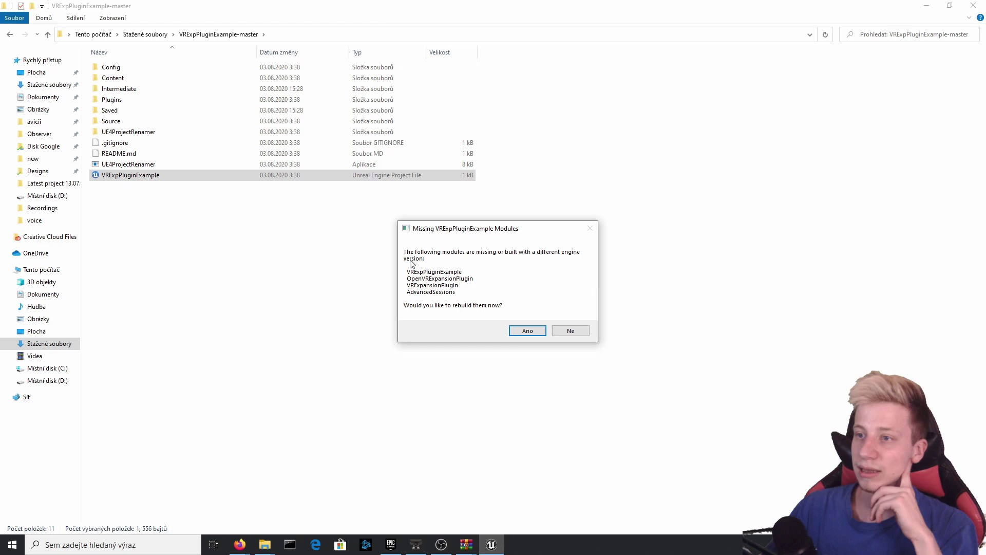
drag(485, 231, 473, 180)
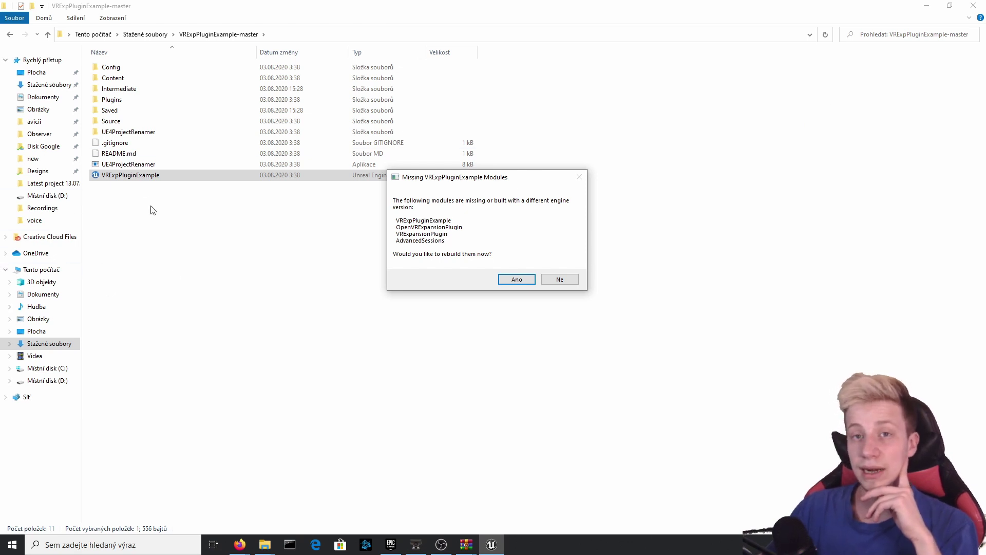
click(518, 279)
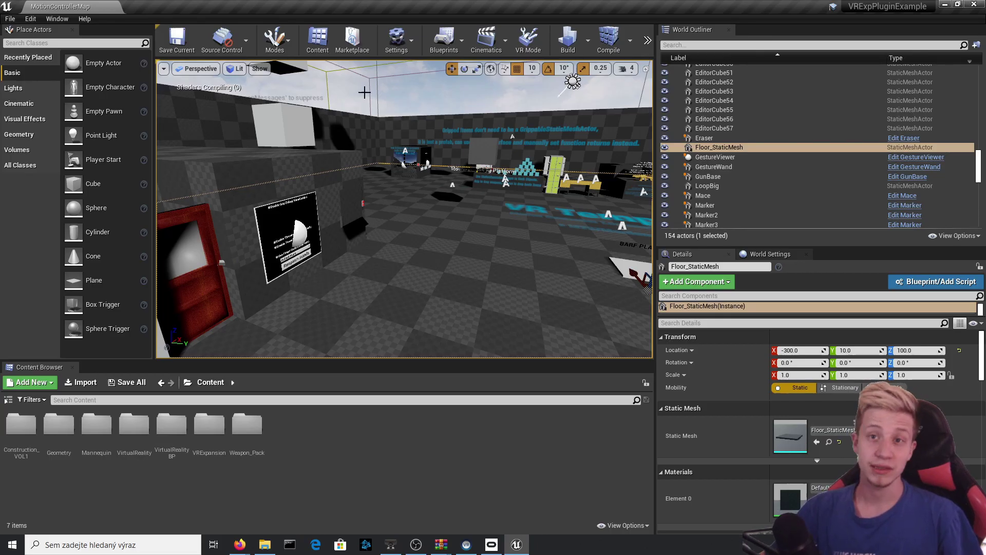
- Open the Plugins browser from the Edit menu to check the VR Expansion plugins
click(30, 18)
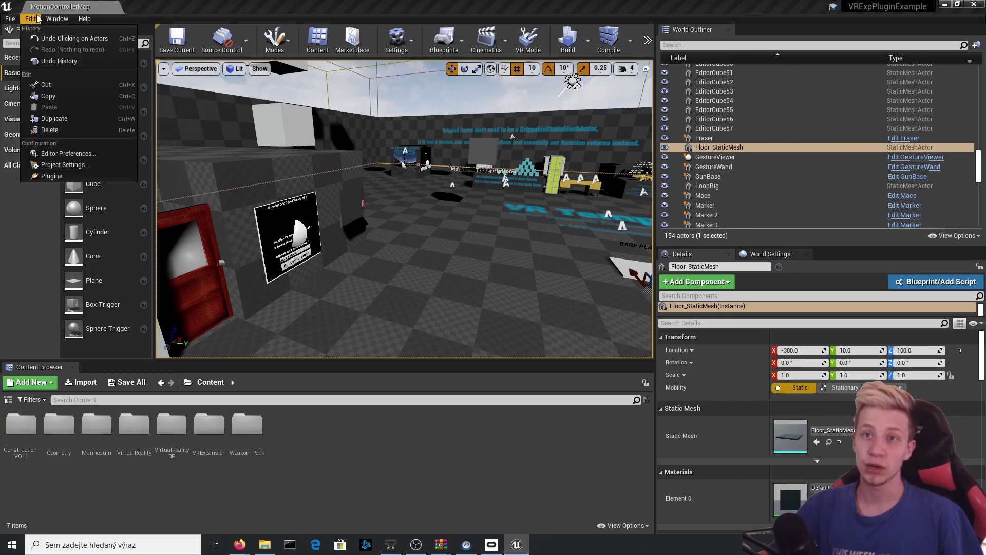
click(51, 176)
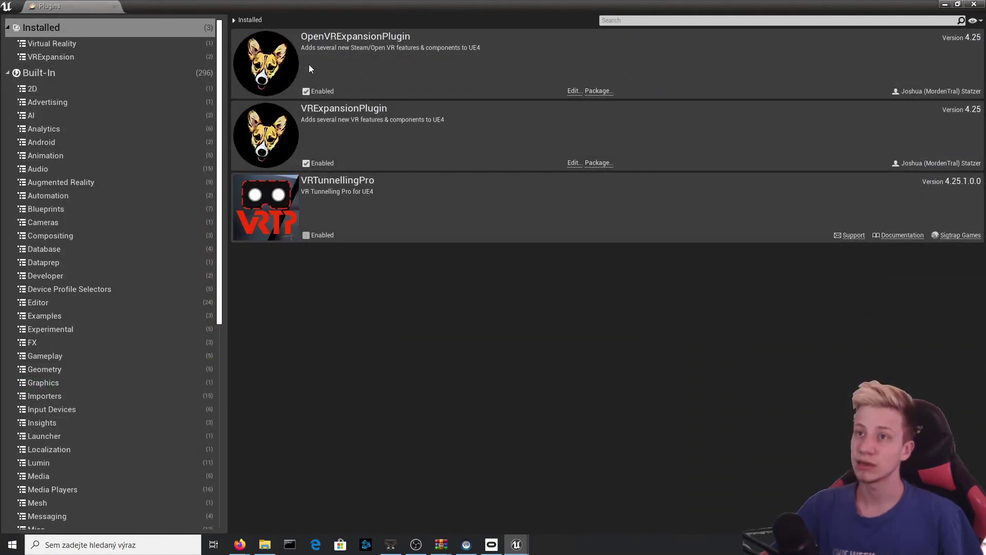